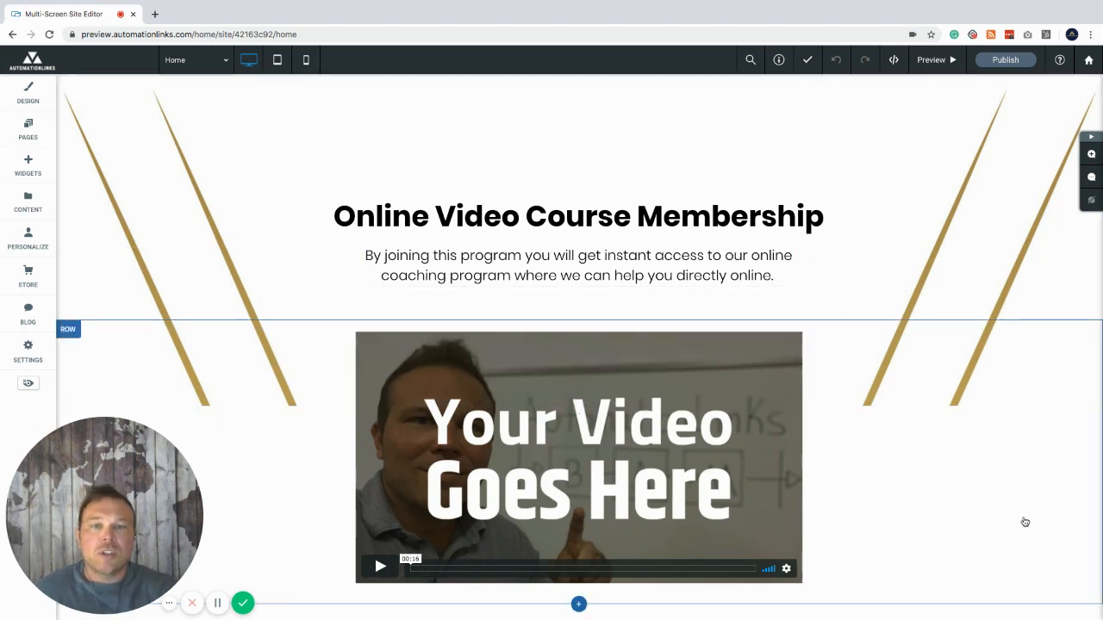
Step: Inspect the landing page heading 'Online Video Course Membership' and the Automation Course preview image
{"action": "left_click", "coordinate": [597, 226]}
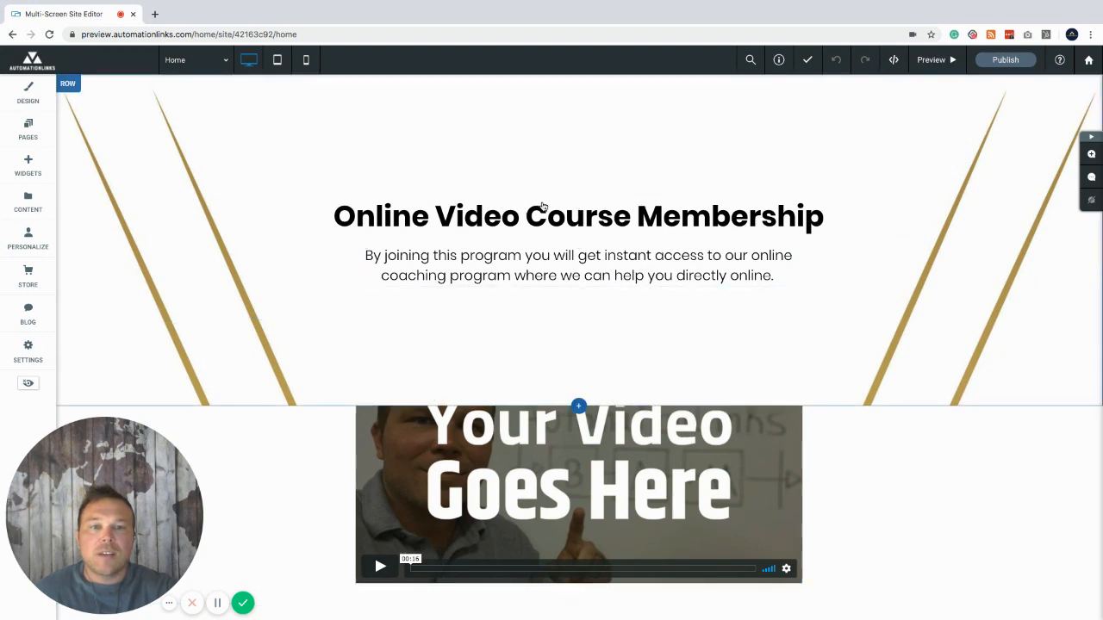
{"action": "scroll", "coordinate": [603, 301], "scroll_direction": "down", "scroll_amount": 1}
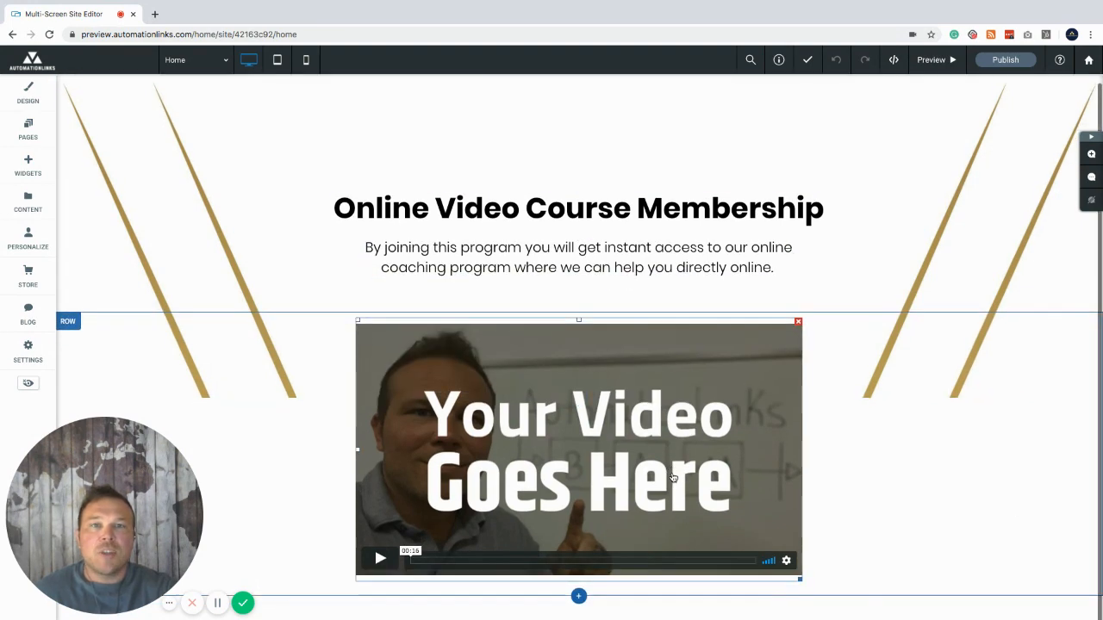
{"action": "scroll", "coordinate": [603, 344], "scroll_direction": "down", "scroll_amount": 2}
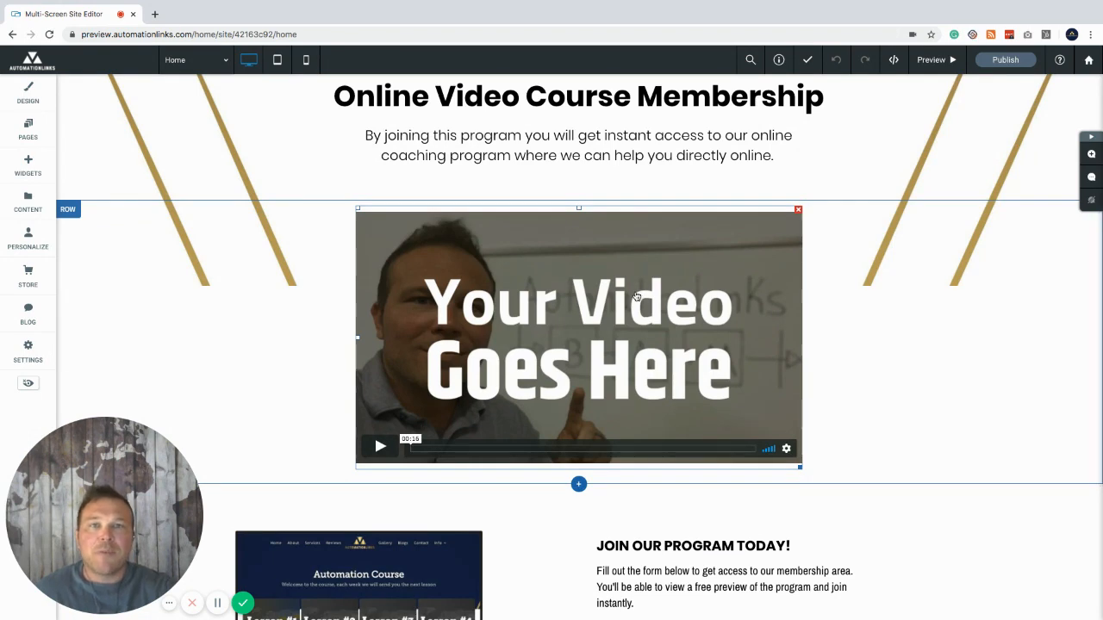
{"action": "scroll", "coordinate": [600, 345], "scroll_direction": "down", "scroll_amount": 3}
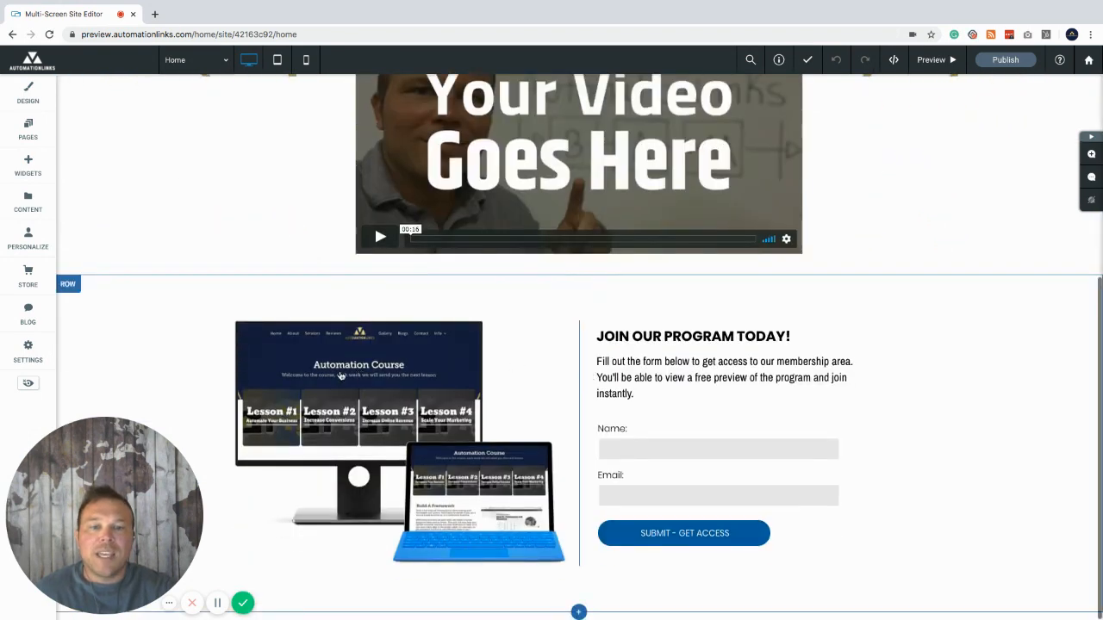
{"action": "left_click", "coordinate": [377, 360]}
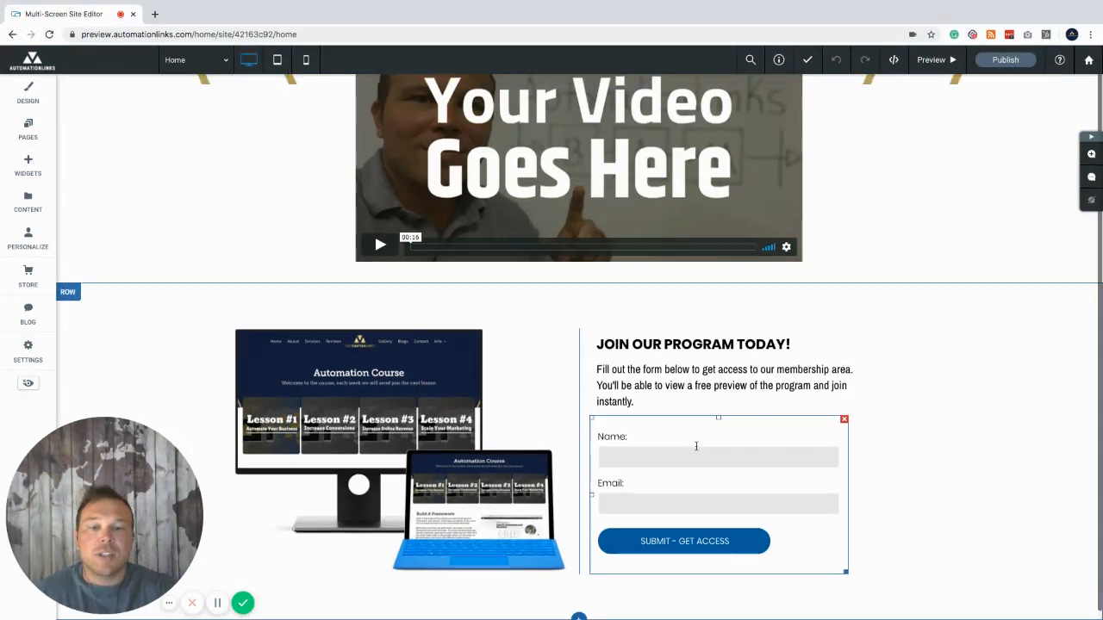
{"action": "scroll", "coordinate": [697, 345], "scroll_direction": "up", "scroll_amount": 8}
{"action": "scroll", "coordinate": [646, 258], "scroll_direction": "up", "scroll_amount": 5}
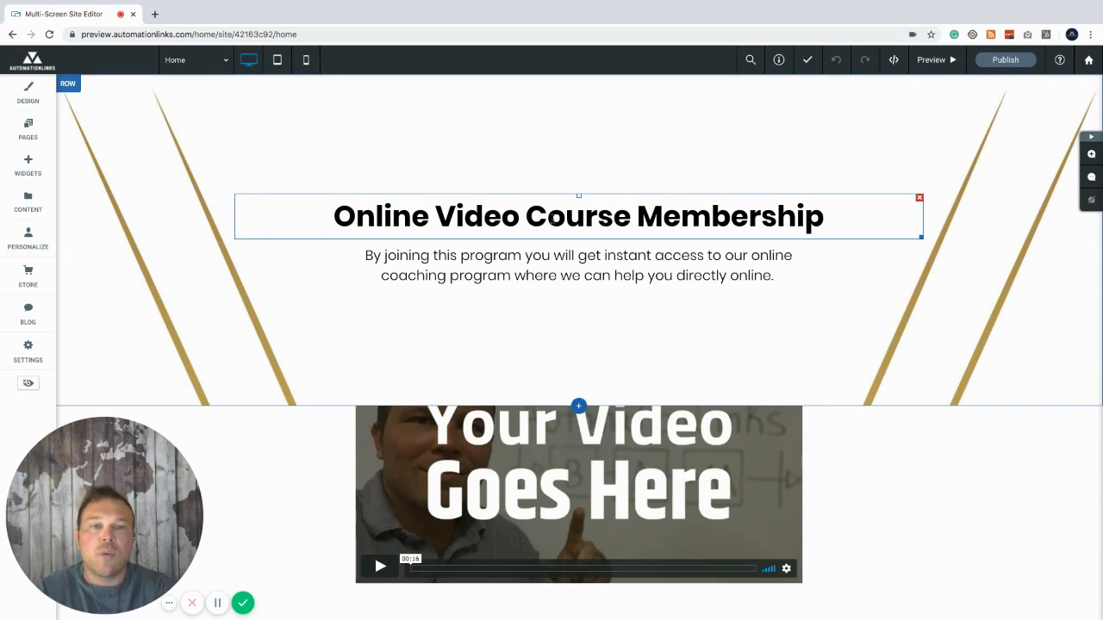
{"action": "left_click", "coordinate": [548, 216]}
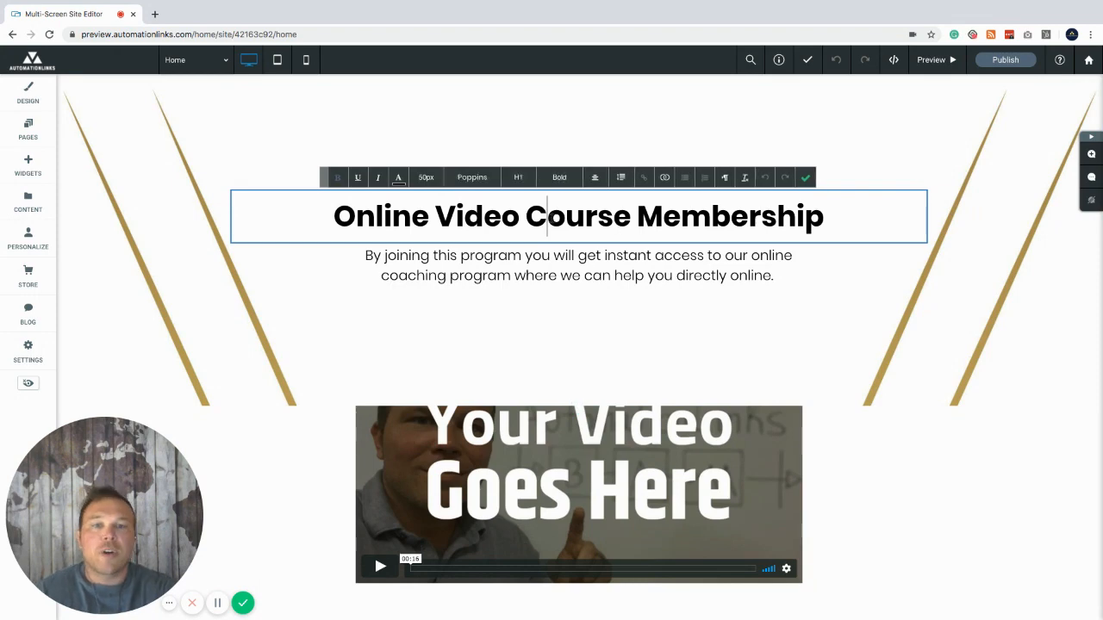
{"action": "left_click", "coordinate": [805, 178]}
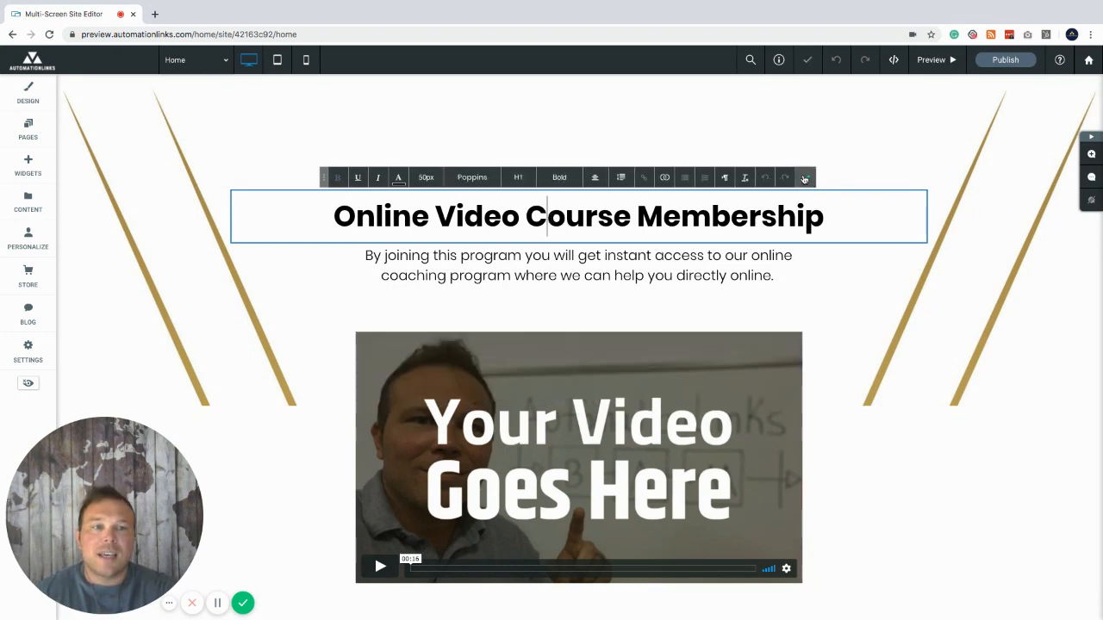
Step: Review the video placeholder's source settings and close them unchanged
{"action": "left_click", "coordinate": [561, 439]}
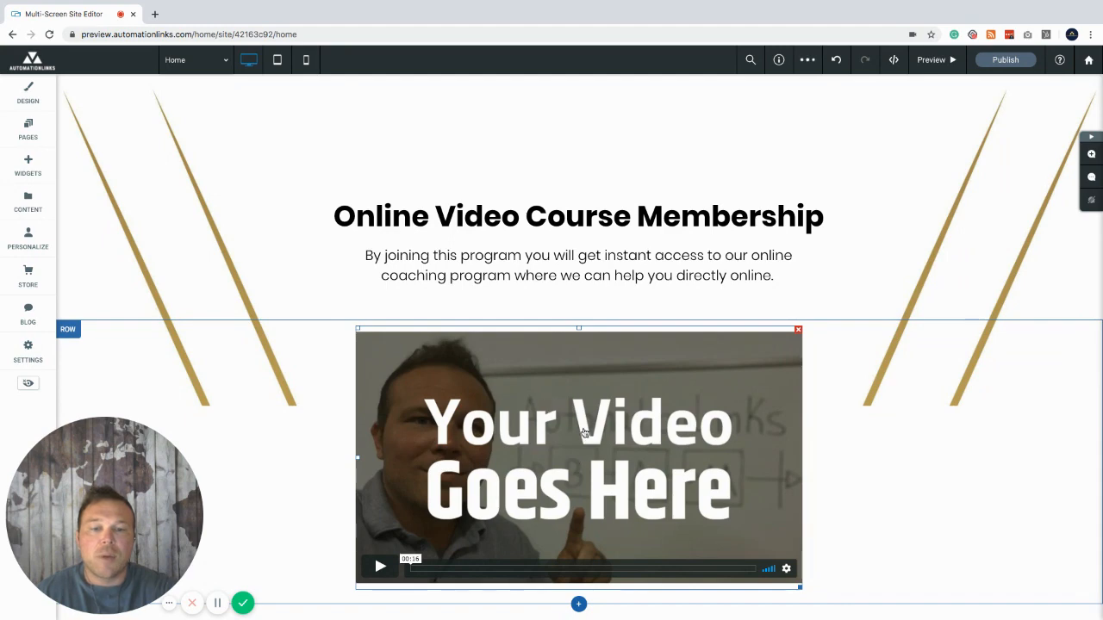
{"action": "left_click", "coordinate": [571, 405]}
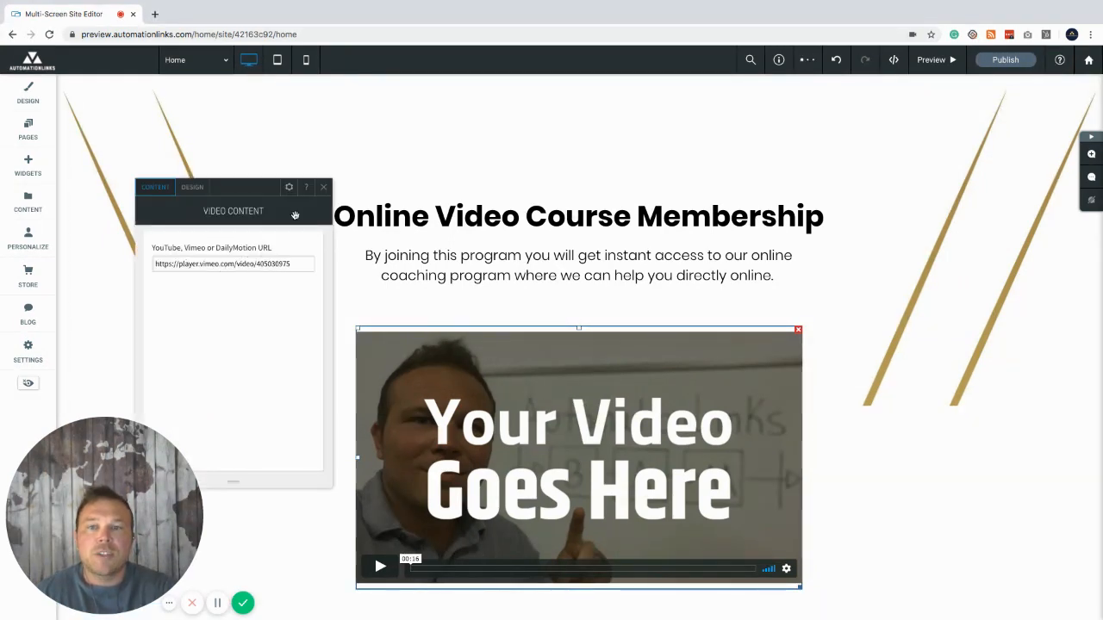
{"action": "left_click", "coordinate": [323, 187]}
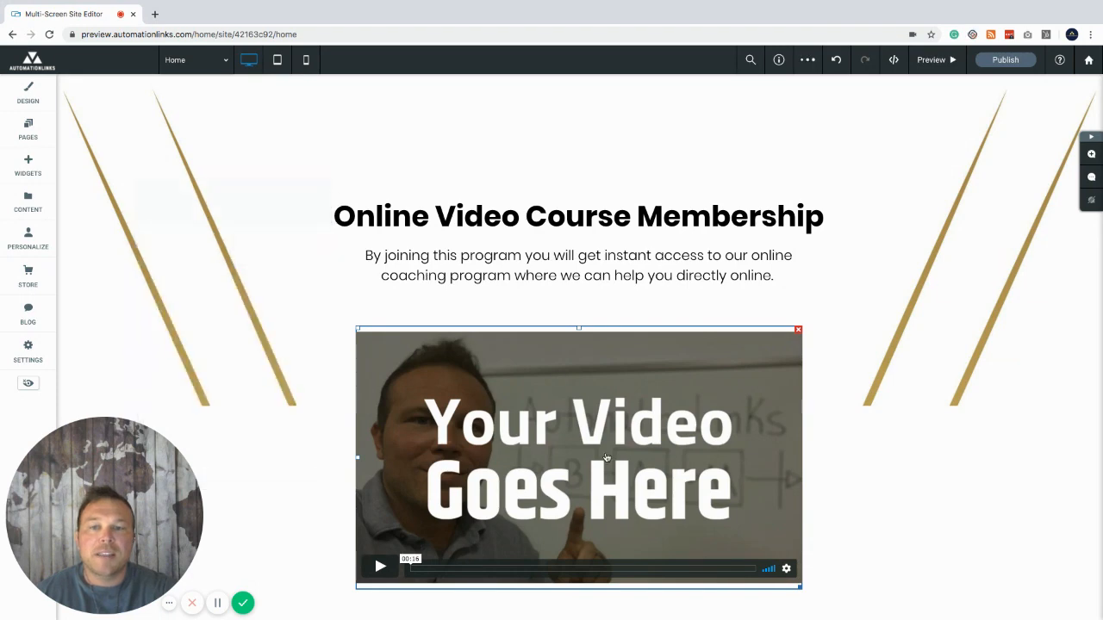
{"action": "scroll", "coordinate": [606, 457], "scroll_direction": "down", "scroll_amount": 1}
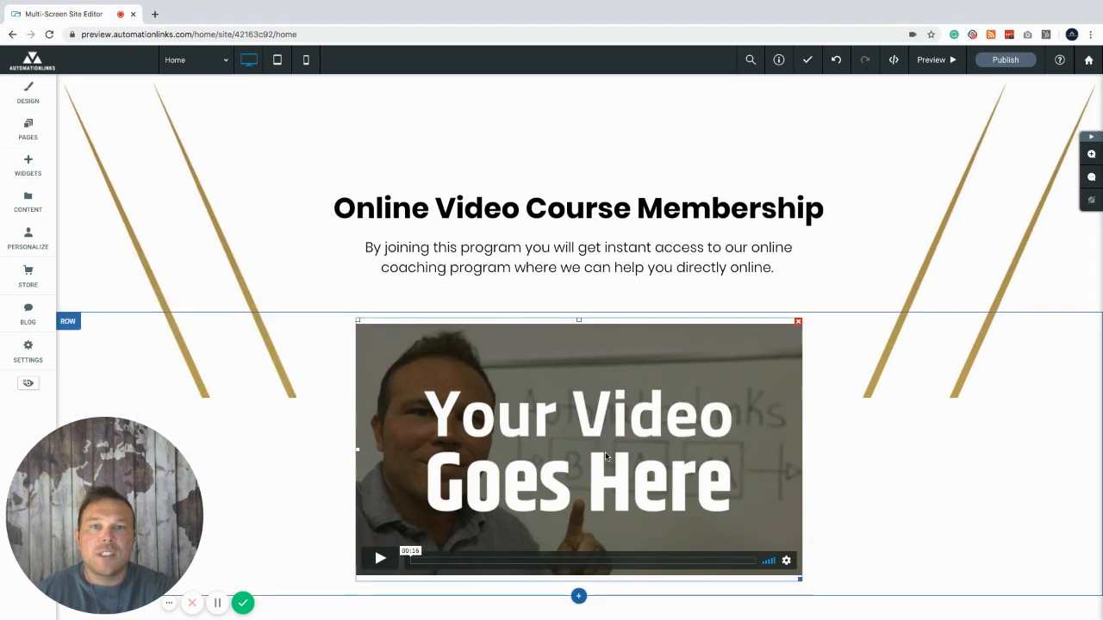
{"action": "scroll", "coordinate": [606, 457], "scroll_direction": "down", "scroll_amount": 3}
{"action": "scroll", "coordinate": [606, 456], "scroll_direction": "down", "scroll_amount": 3}
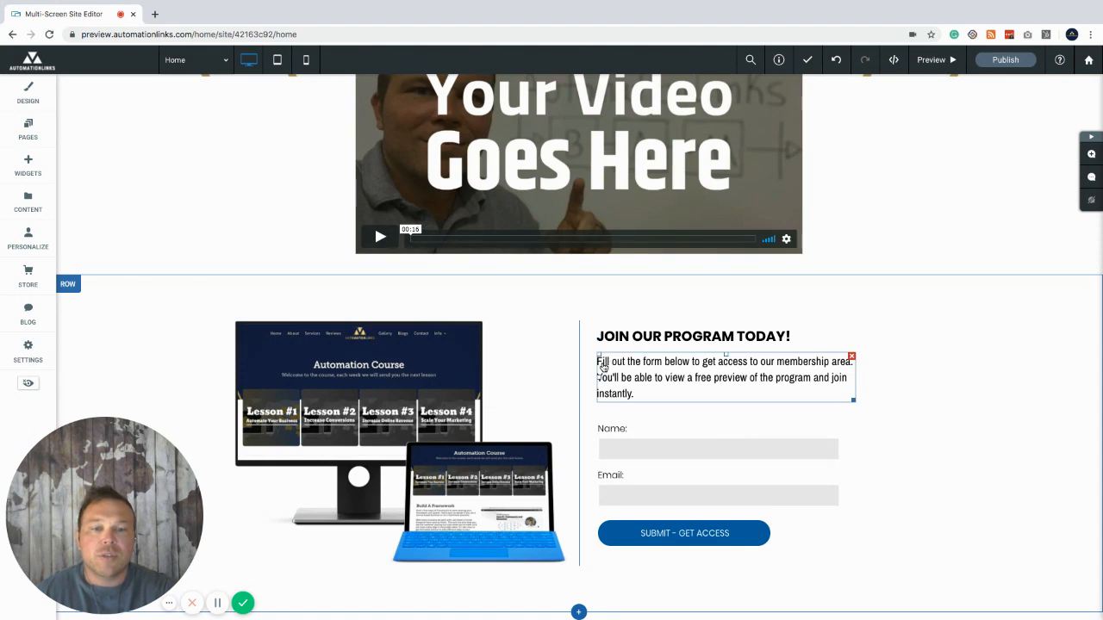
{"action": "scroll", "coordinate": [603, 367], "scroll_direction": "up", "scroll_amount": 1}
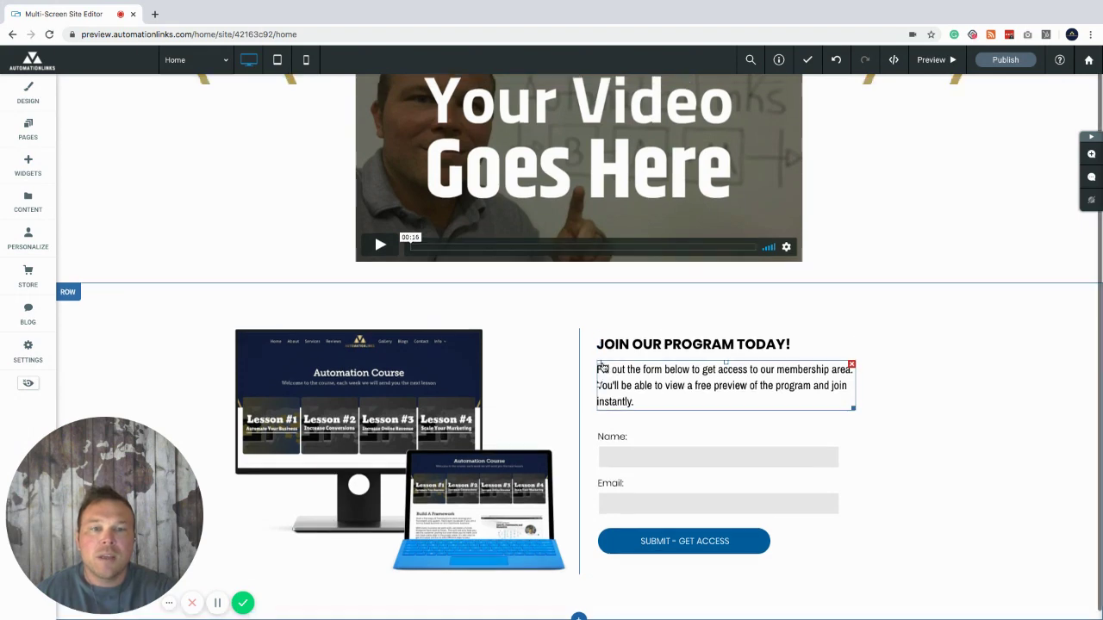
Step: Switch the editor to the Membership Area Preview page
{"action": "left_click", "coordinate": [223, 61]}
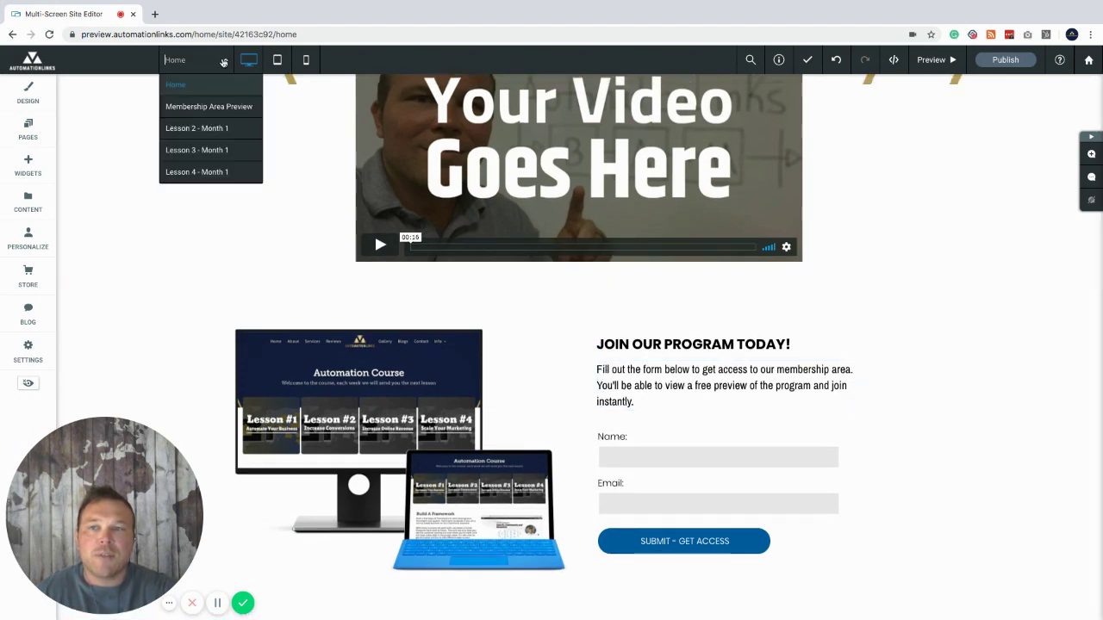
{"action": "left_click", "coordinate": [217, 107]}
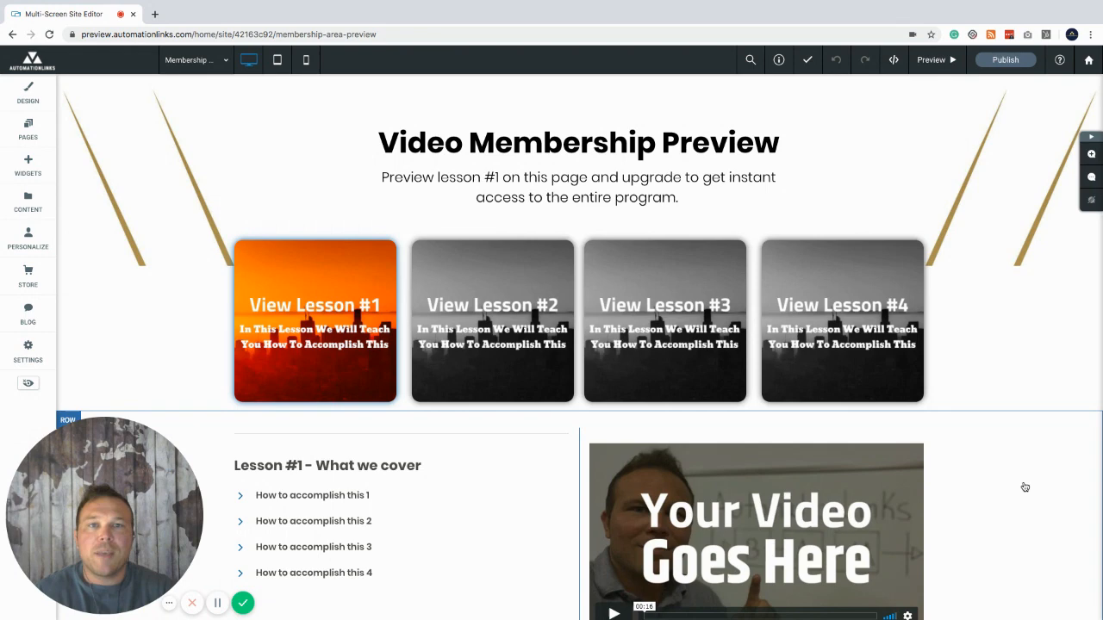
{"action": "left_click", "coordinate": [303, 333]}
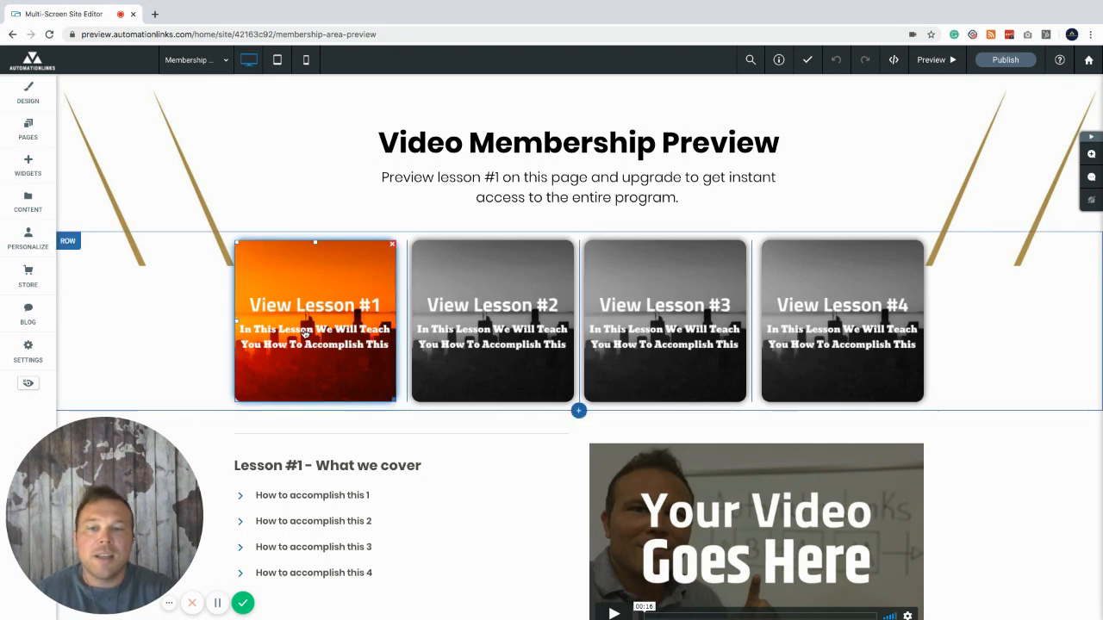
{"action": "left_click", "coordinate": [847, 327]}
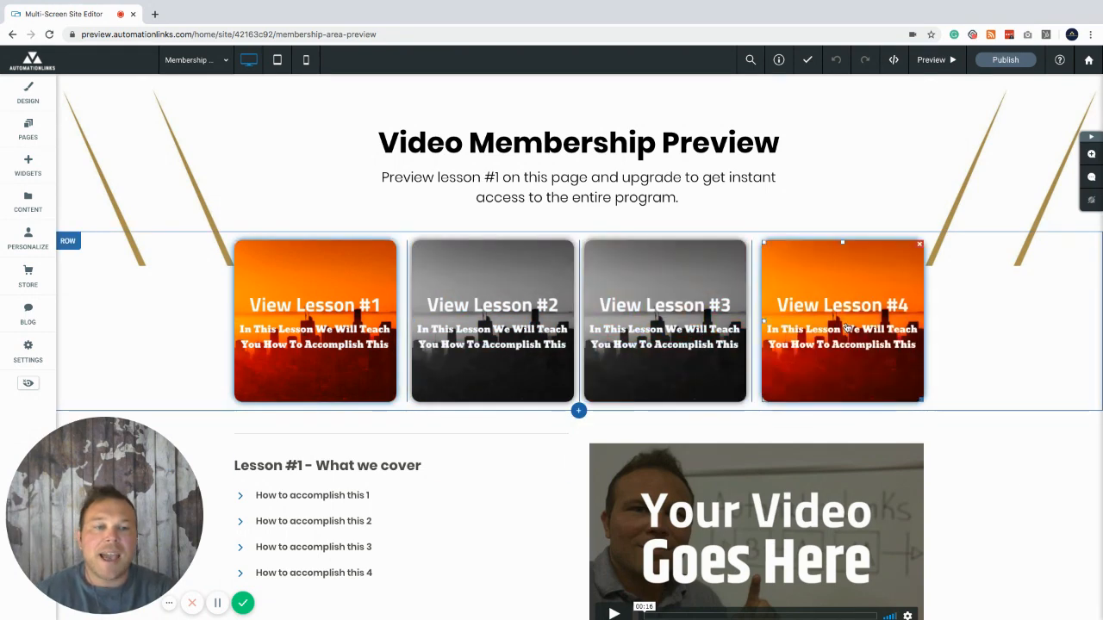
{"action": "left_click", "coordinate": [552, 504]}
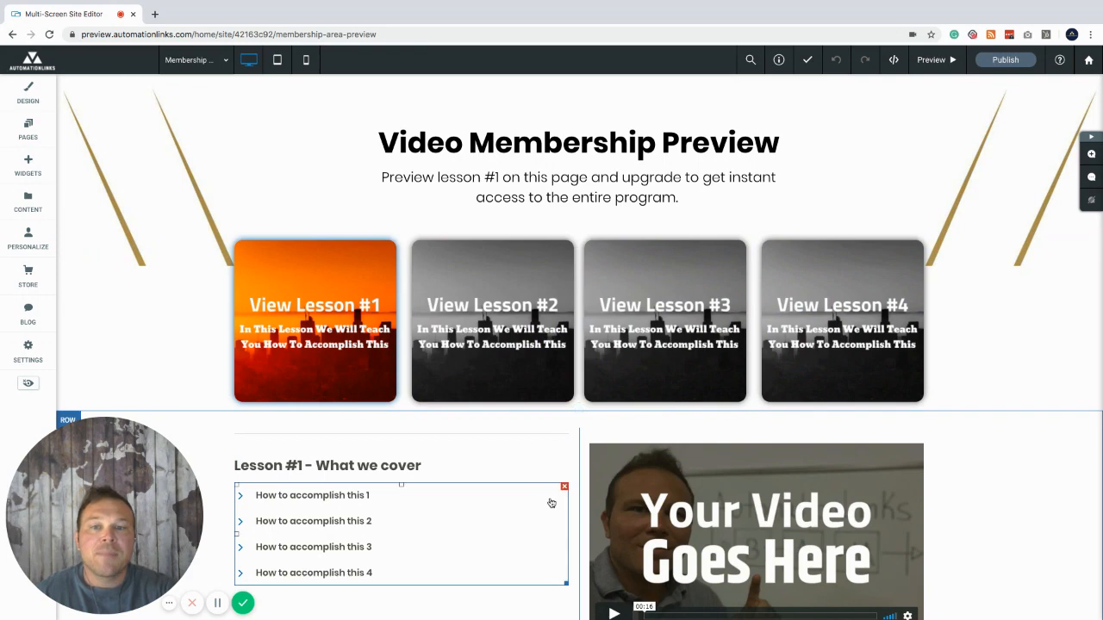
{"action": "scroll", "coordinate": [551, 503], "scroll_direction": "down", "scroll_amount": 1}
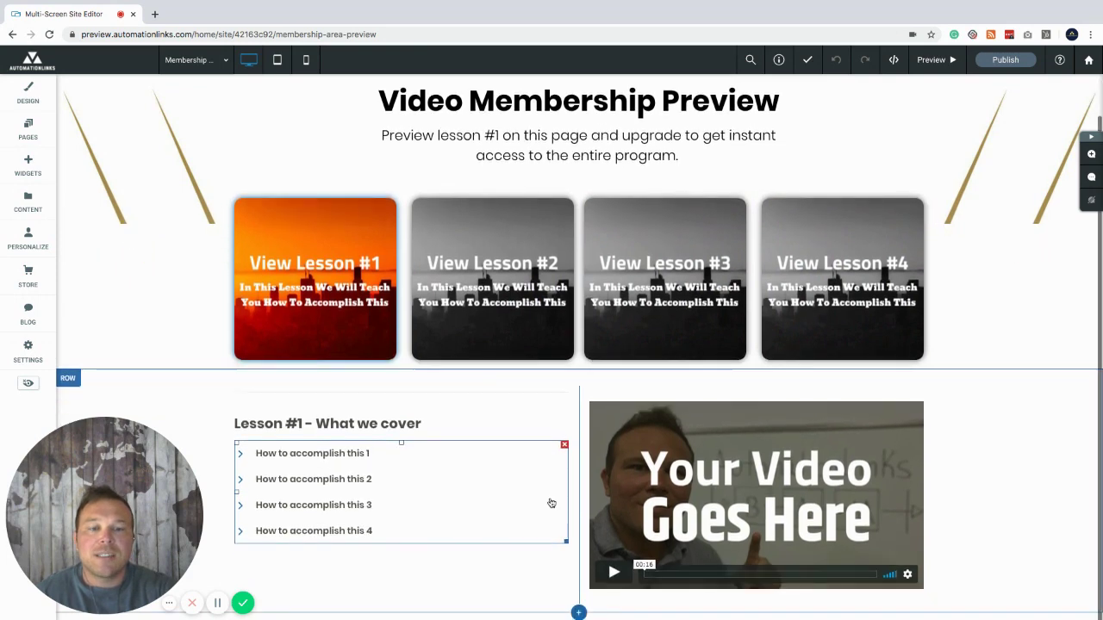
{"action": "left_click", "coordinate": [512, 529]}
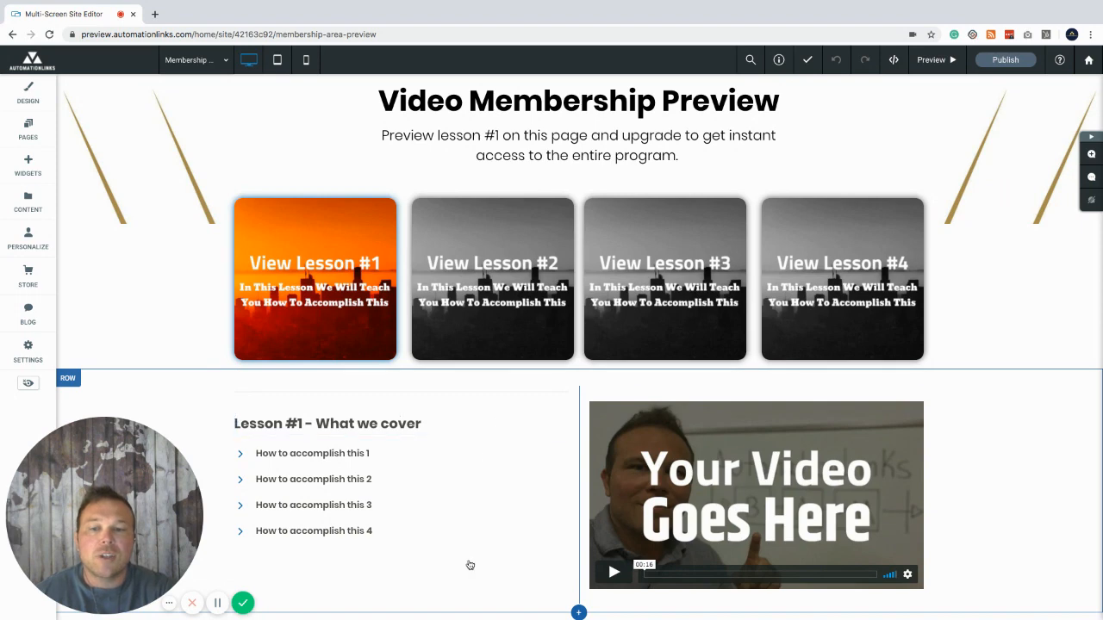
{"action": "scroll", "coordinate": [470, 565], "scroll_direction": "down", "scroll_amount": 3}
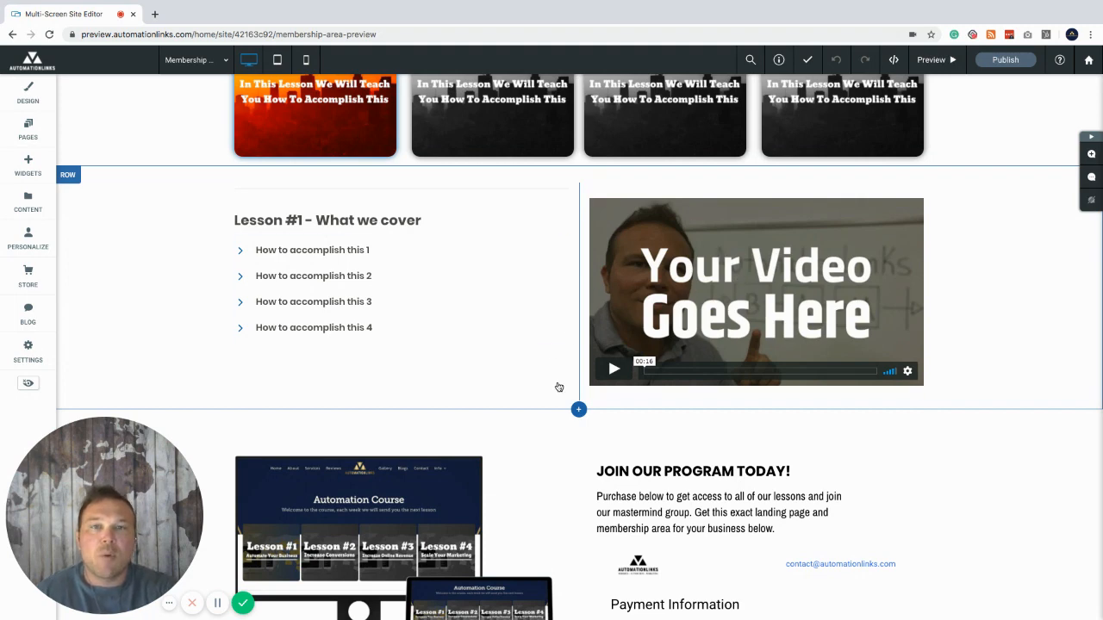
{"action": "scroll", "coordinate": [558, 387], "scroll_direction": "down", "scroll_amount": 4}
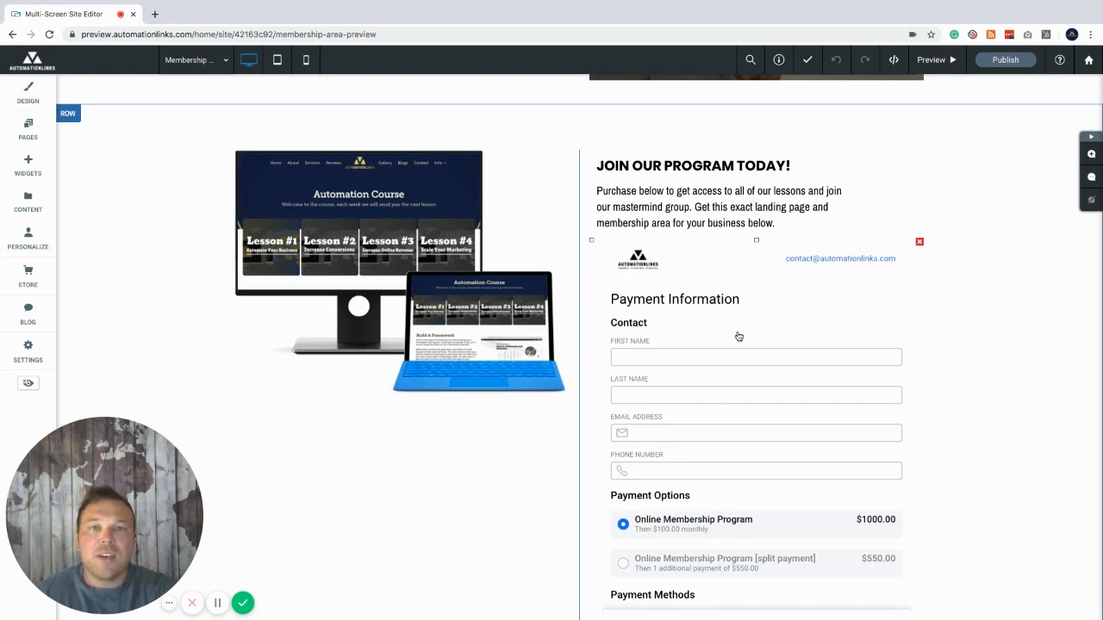
{"action": "scroll", "coordinate": [738, 336], "scroll_direction": "up", "scroll_amount": 1}
{"action": "scroll", "coordinate": [739, 336], "scroll_direction": "up", "scroll_amount": 10}
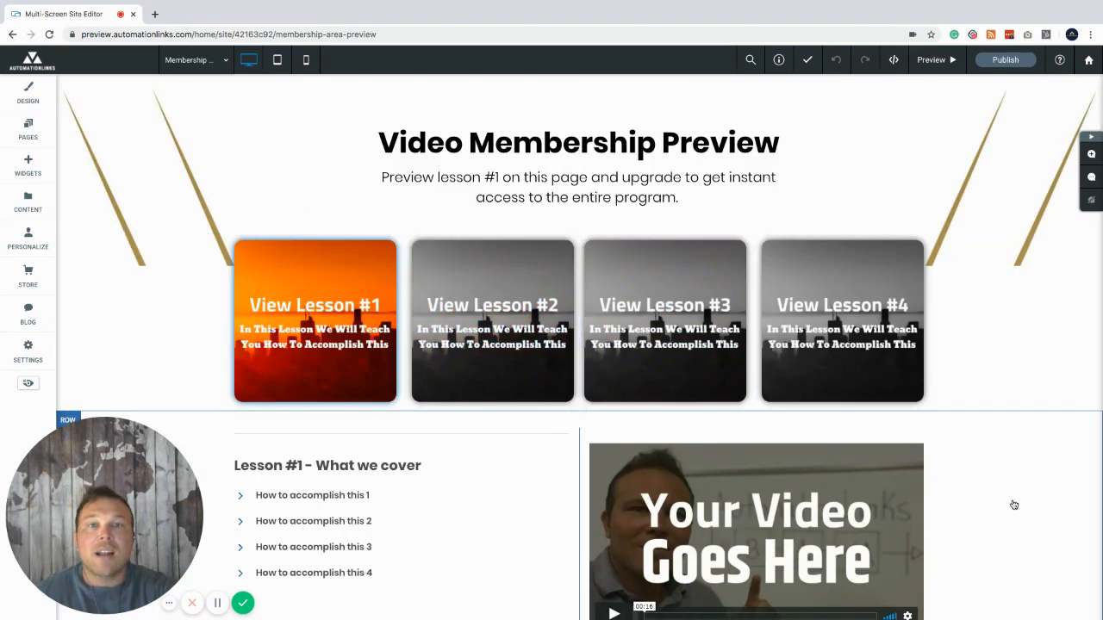
{"action": "scroll", "coordinate": [1014, 505], "scroll_direction": "down", "scroll_amount": 1}
{"action": "scroll", "coordinate": [1014, 505], "scroll_direction": "down", "scroll_amount": 5}
{"action": "scroll", "coordinate": [1014, 505], "scroll_direction": "down", "scroll_amount": 8}
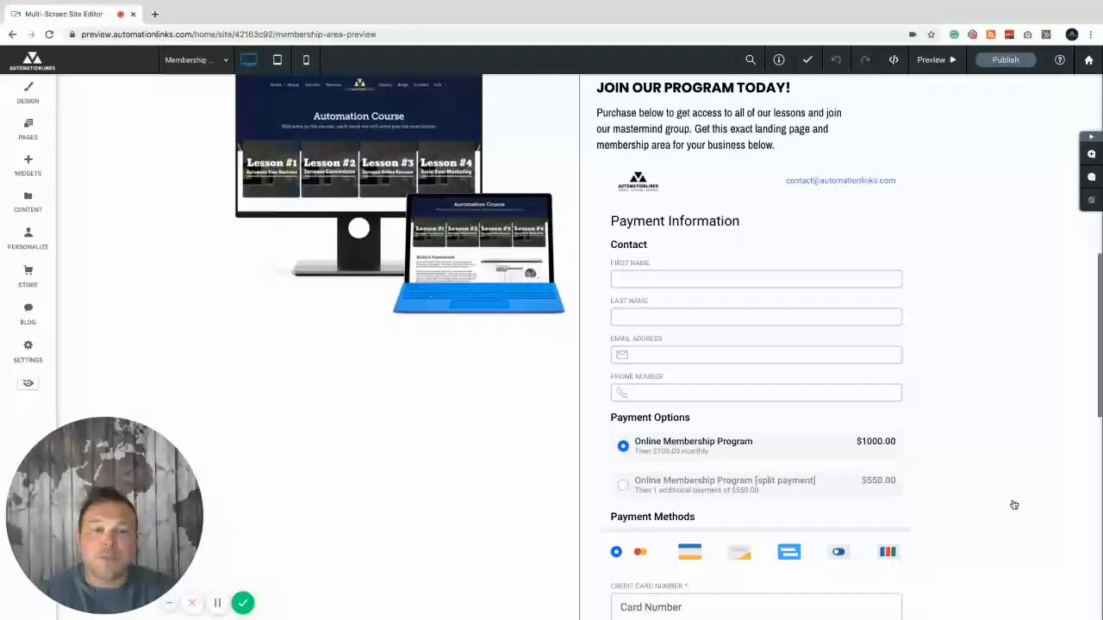
{"action": "scroll", "coordinate": [1014, 505], "scroll_direction": "down", "scroll_amount": 2}
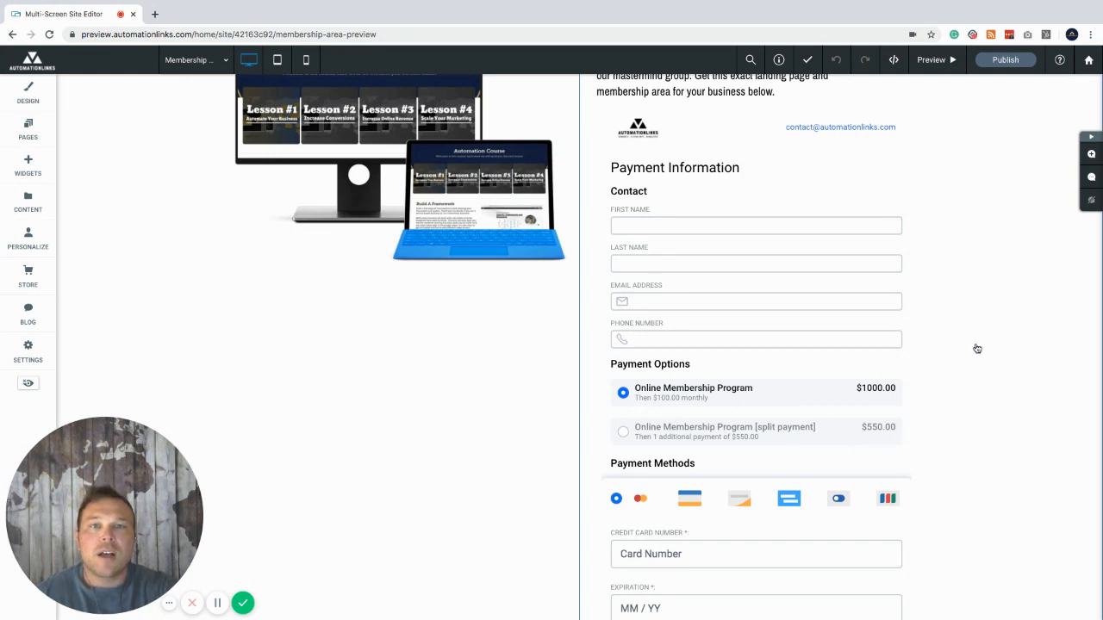
{"action": "mouse_move", "coordinate": [721, 250]}
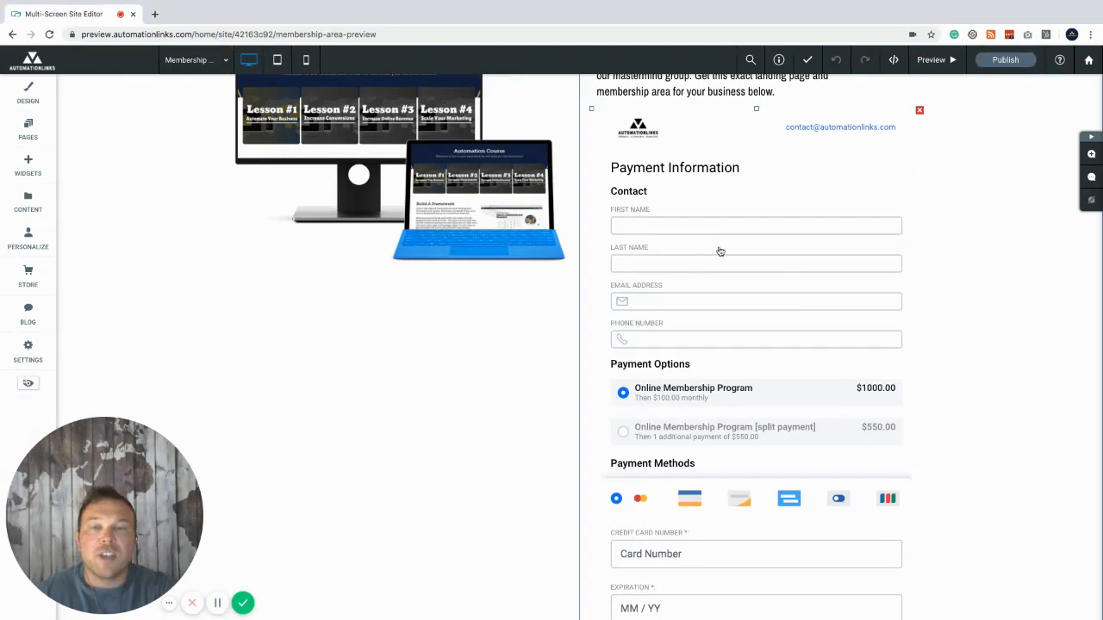
{"action": "scroll", "coordinate": [977, 299], "scroll_direction": "up", "scroll_amount": 3}
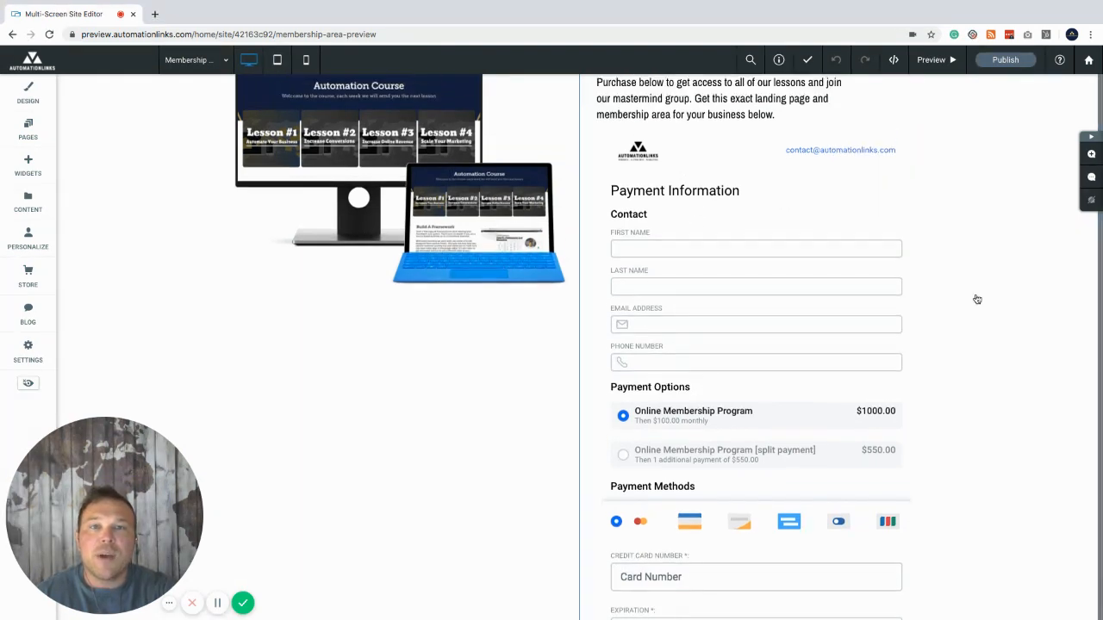
{"action": "scroll", "coordinate": [977, 299], "scroll_direction": "up", "scroll_amount": 2}
{"action": "scroll", "coordinate": [977, 299], "scroll_direction": "up", "scroll_amount": 2}
{"action": "scroll", "coordinate": [977, 299], "scroll_direction": "up", "scroll_amount": 4}
{"action": "scroll", "coordinate": [977, 299], "scroll_direction": "up", "scroll_amount": 1}
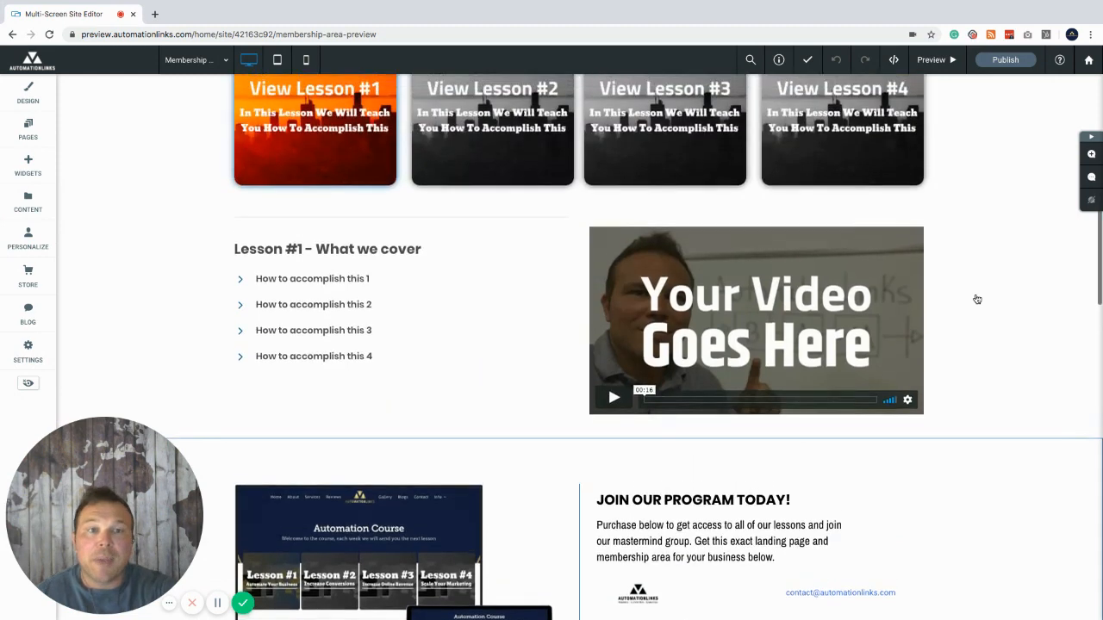
{"action": "scroll", "coordinate": [977, 299], "scroll_direction": "up", "scroll_amount": 3}
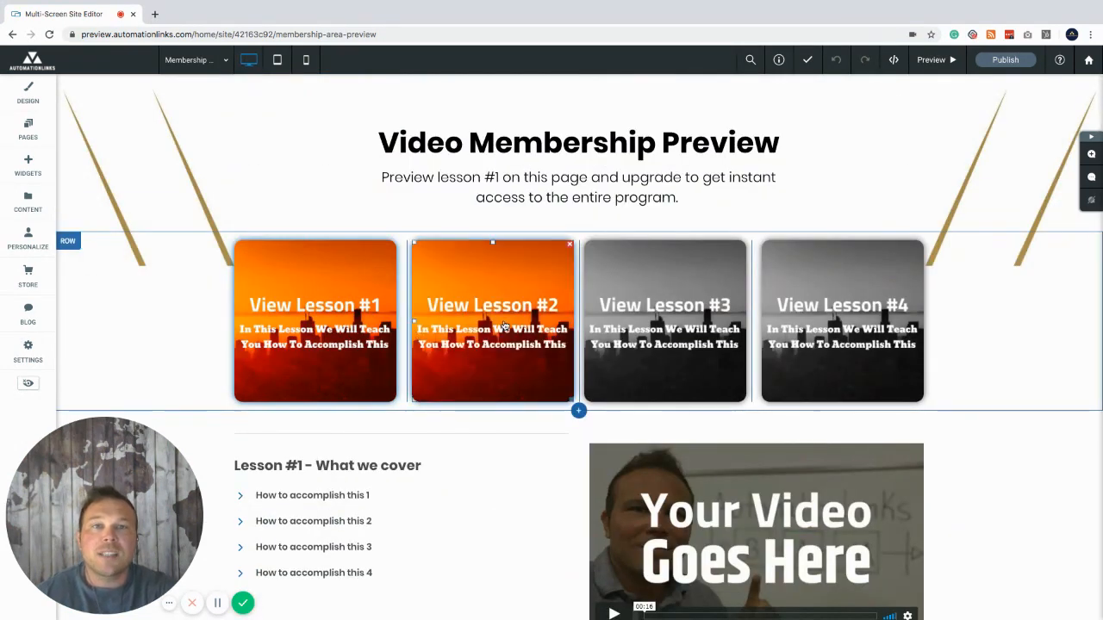
Step: Switch to the Lesson 2 - Month 1 page and check the View Lesson #3 tile's image settings unchanged
{"action": "left_click", "coordinate": [196, 59]}
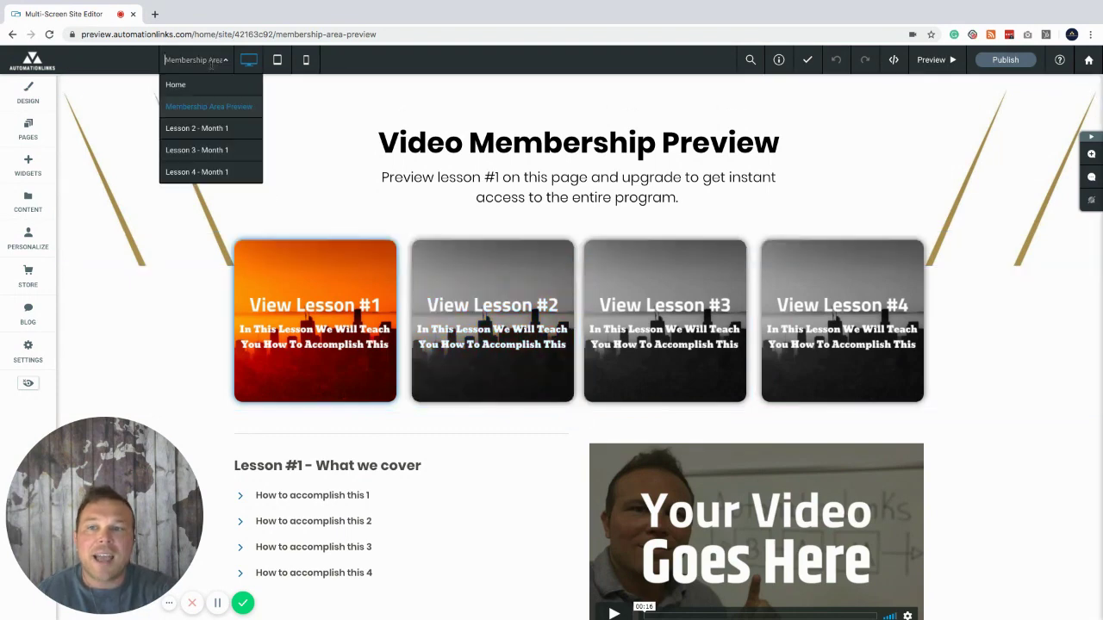
{"action": "left_click", "coordinate": [210, 129]}
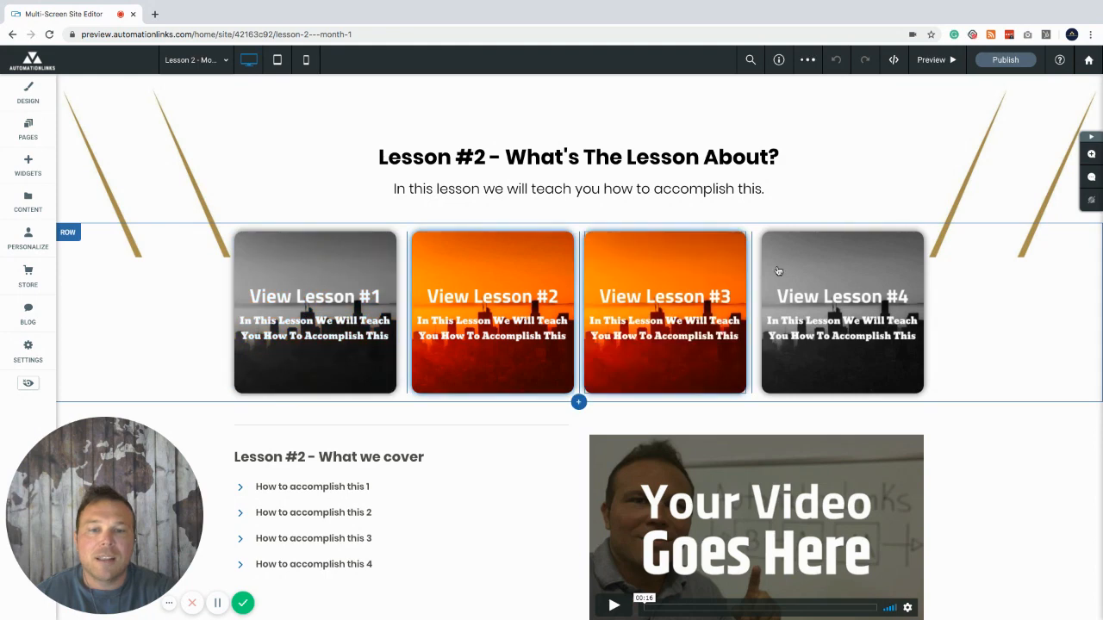
{"action": "double_click", "coordinate": [667, 276]}
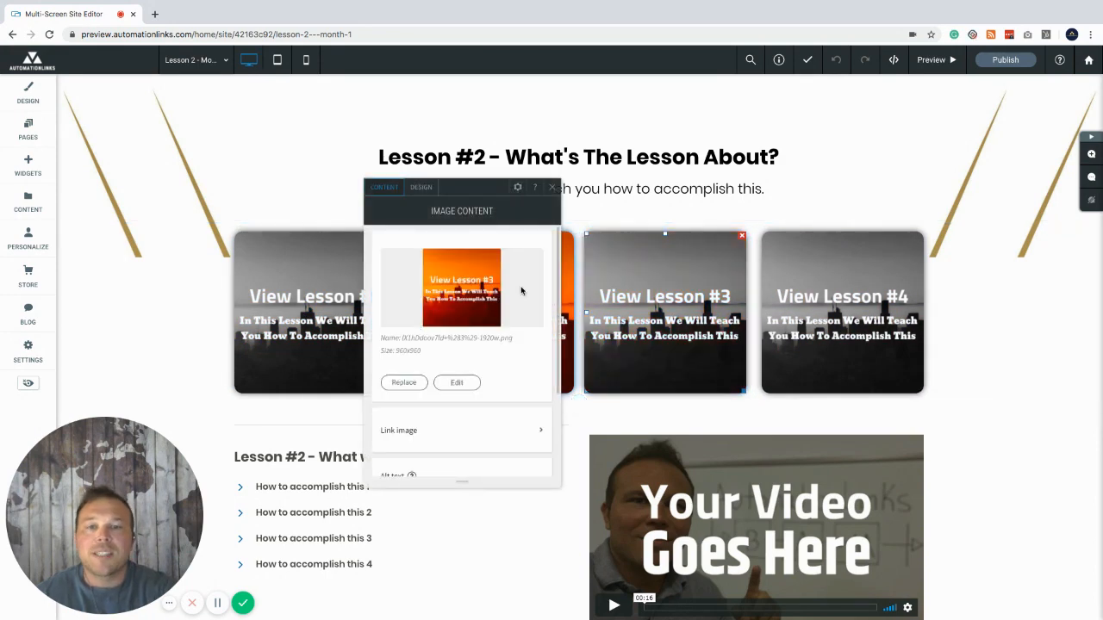
{"action": "left_click", "coordinate": [555, 191]}
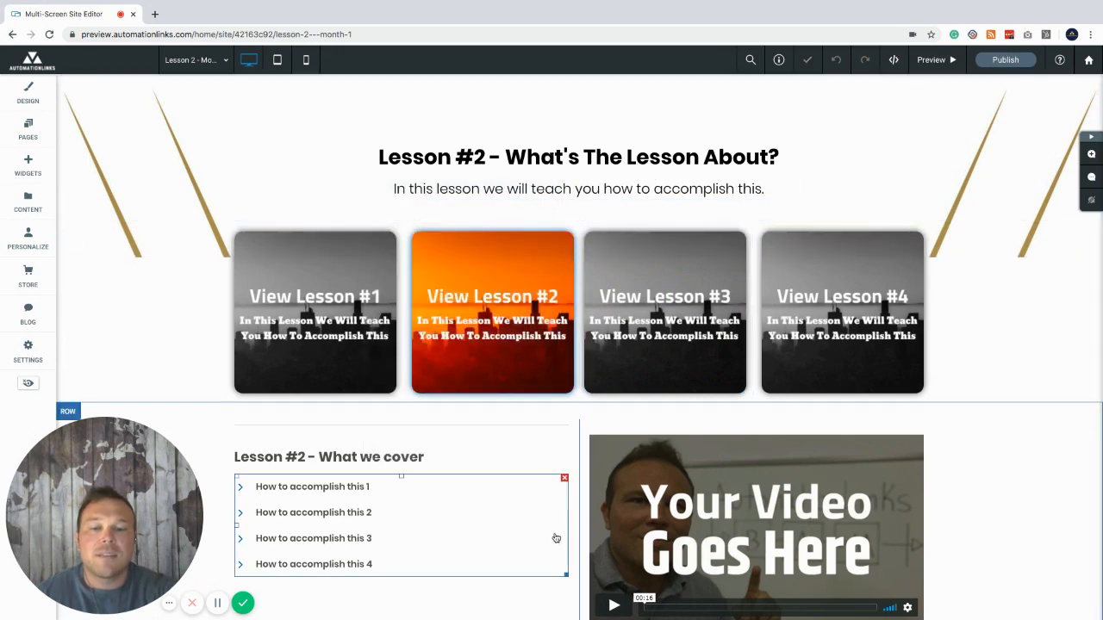
{"action": "scroll", "coordinate": [554, 344], "scroll_direction": "down", "scroll_amount": 3}
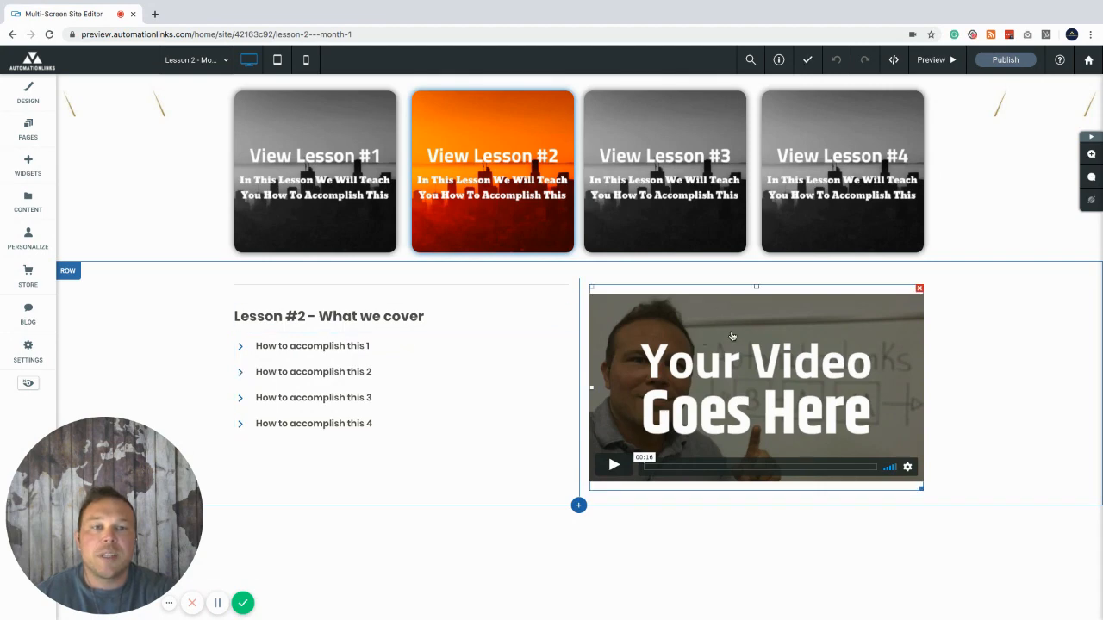
{"action": "scroll", "coordinate": [1004, 327], "scroll_direction": "up", "scroll_amount": 3}
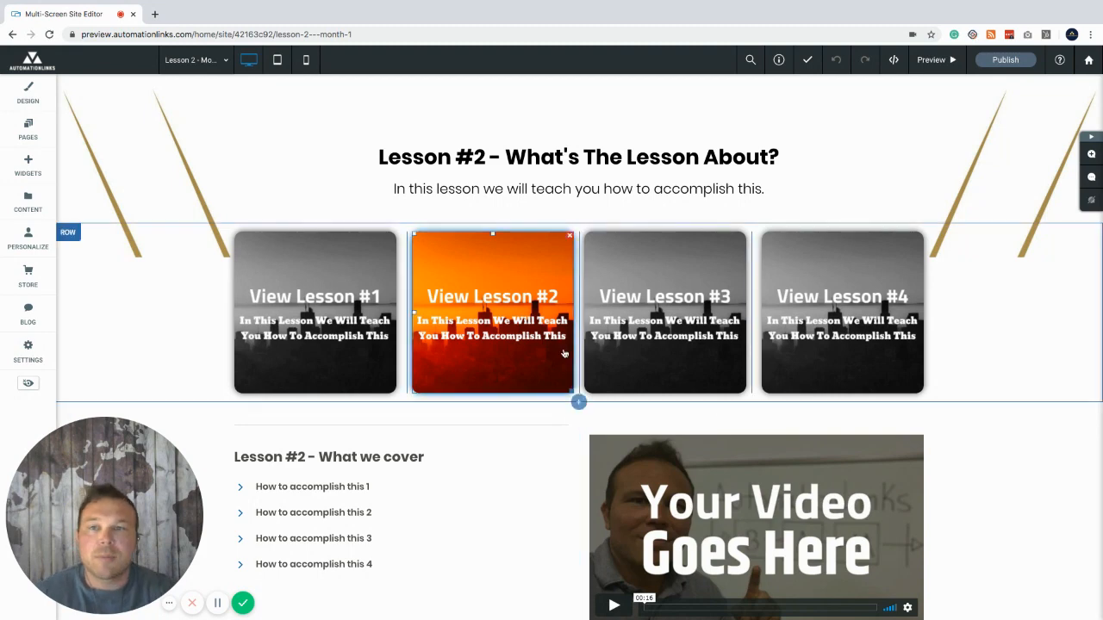
{"action": "left_click", "coordinate": [222, 61]}
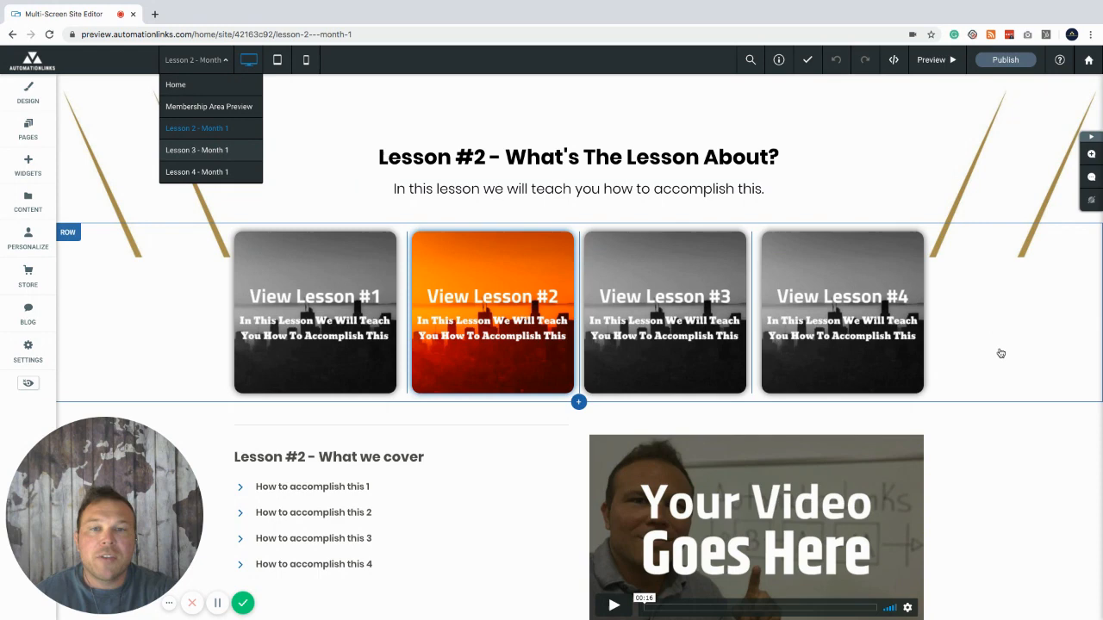
Step: Return to the Home page showing the course video and Join Our Program form
{"action": "left_click", "coordinate": [197, 85]}
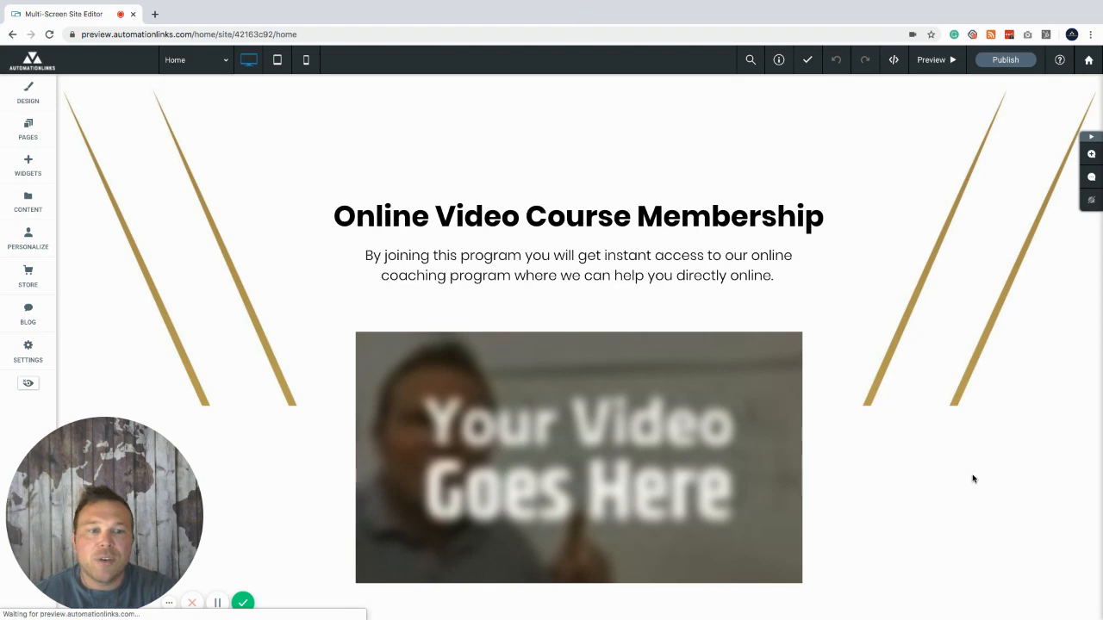
{"action": "scroll", "coordinate": [973, 479], "scroll_direction": "down", "scroll_amount": 5}
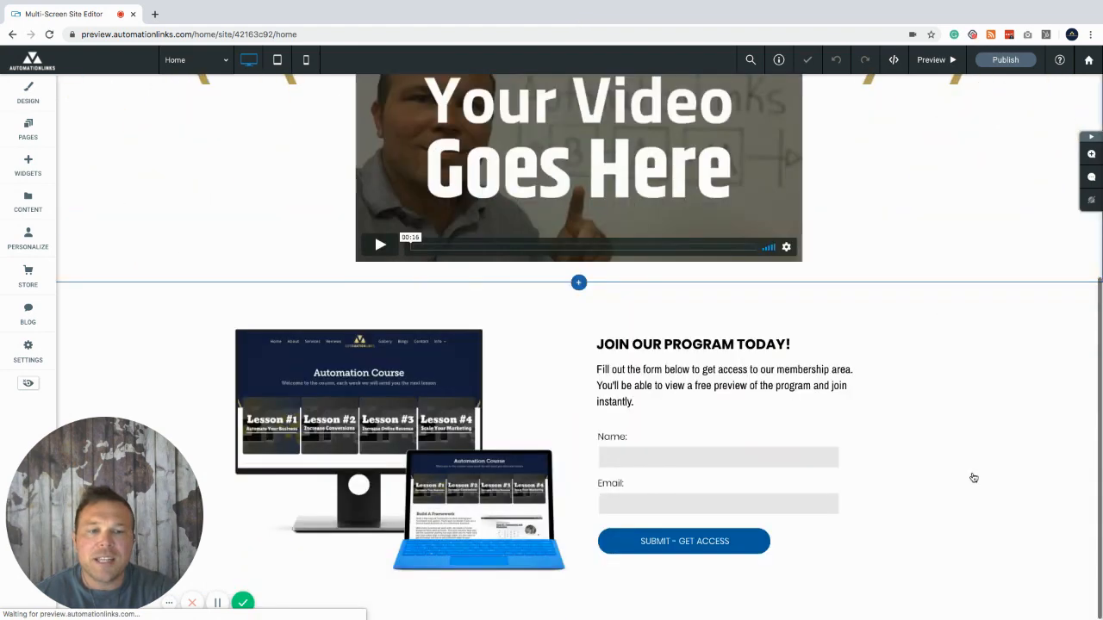